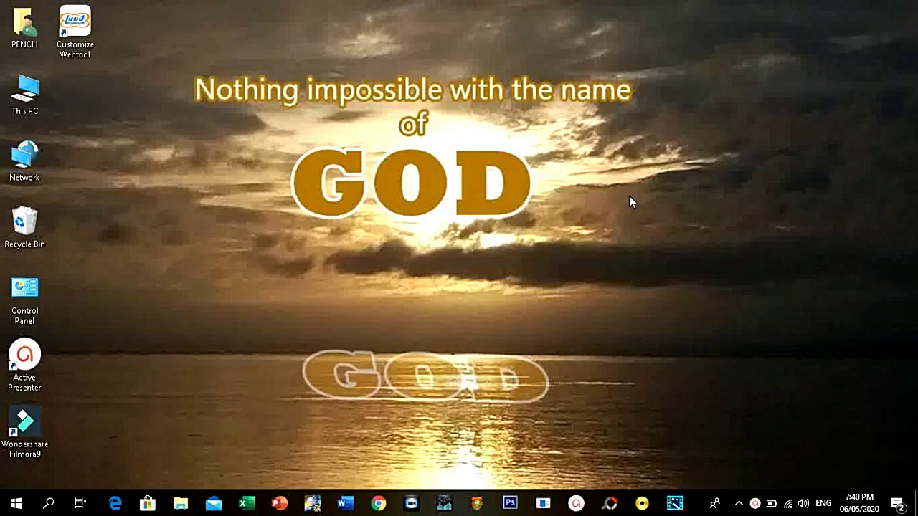
Step: Refresh the desktop and launch PowerPoint with the status-report presentation
right_click(629, 196)
click(648, 235)
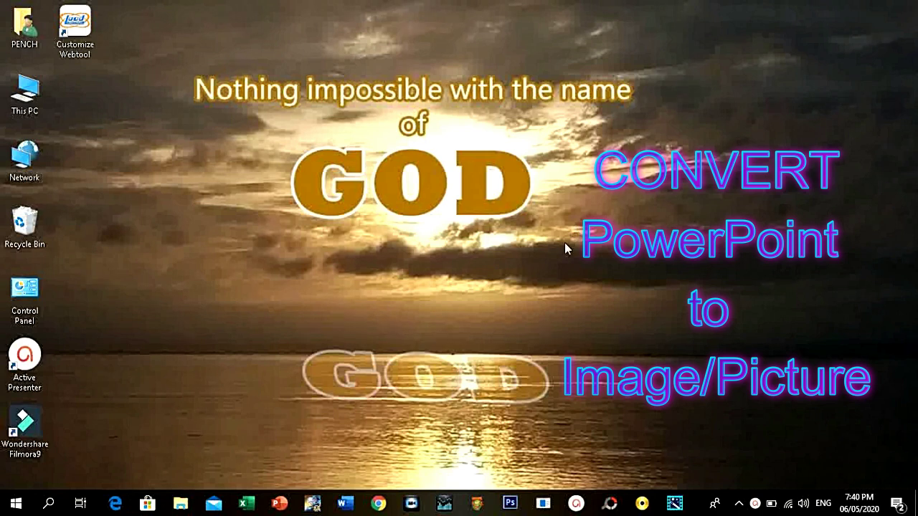
click(280, 505)
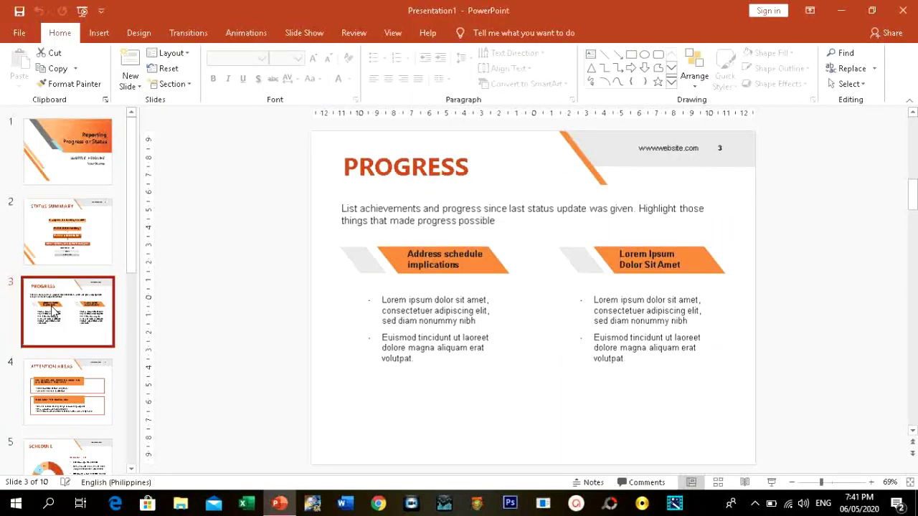
Step: Review the title, slide 2, PROGRESS and ATTENTION AREAS slides
click(69, 231)
click(79, 162)
click(80, 231)
click(81, 334)
click(79, 385)
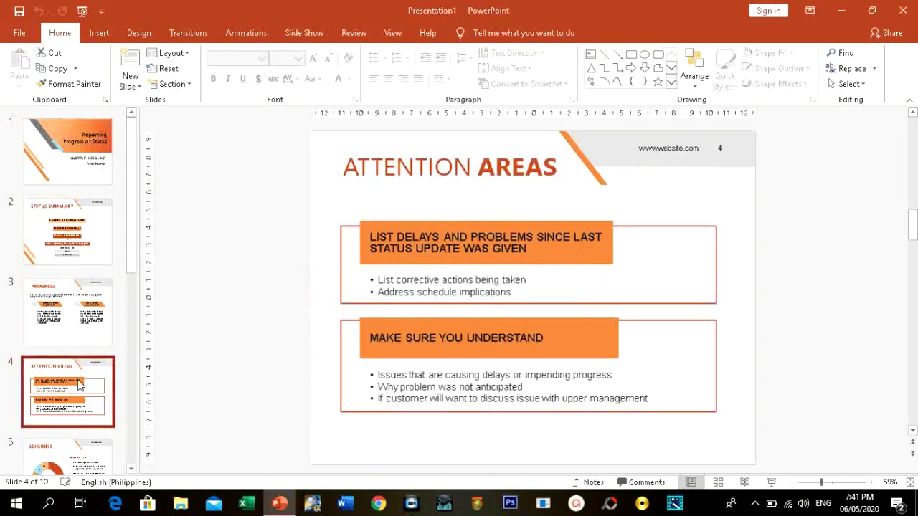
Step: Review the RESOURCES, TECHNOLOGY and COSTS slides, then return to the title slide
mouse_move(135, 246)
mouse_down()
mouse_move(133, 255)
mouse_move(134, 209)
mouse_move(121, 425)
mouse_up()
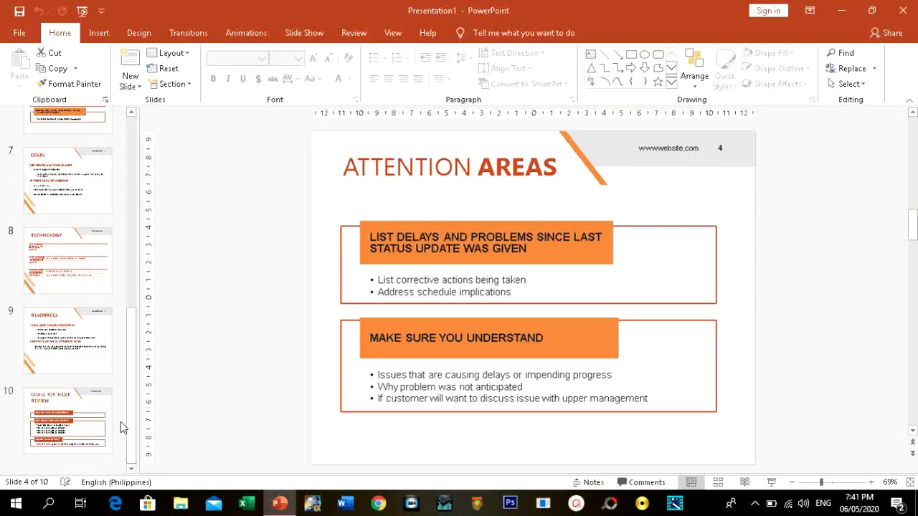
click(92, 322)
click(78, 265)
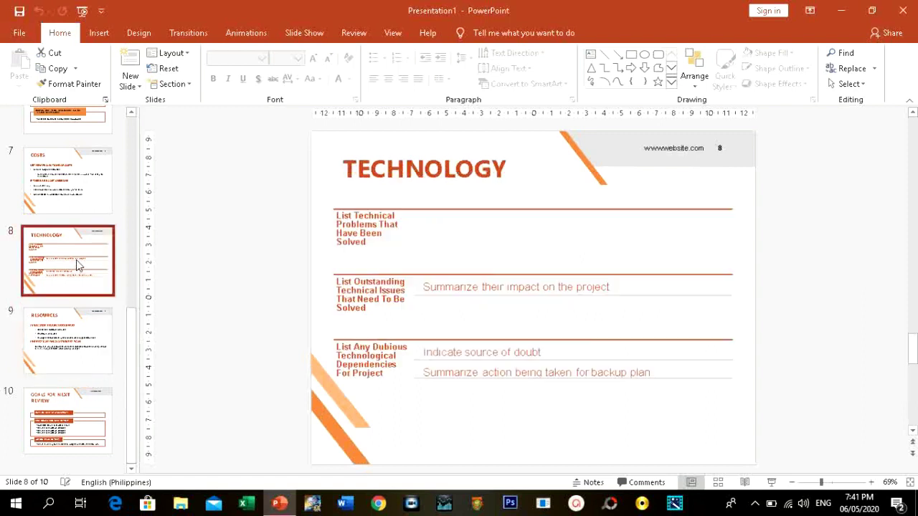
click(86, 197)
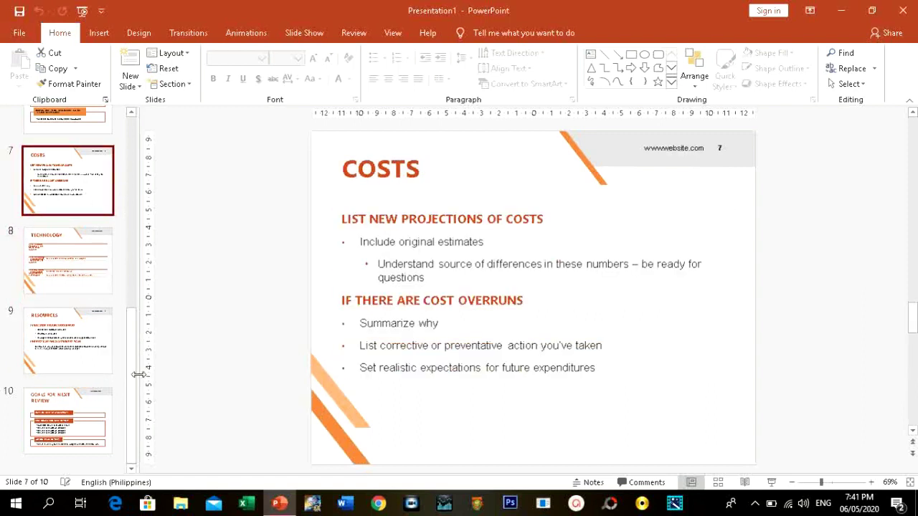
drag(135, 372, 135, 151)
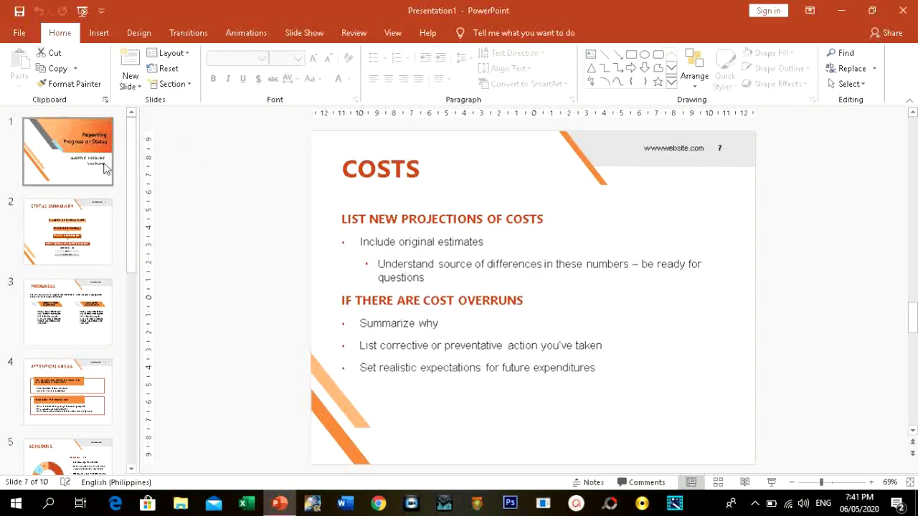
click(68, 151)
Step: Try saving into the recent 1MY REPORT folder and dismiss the unreachable-folder error
click(26, 35)
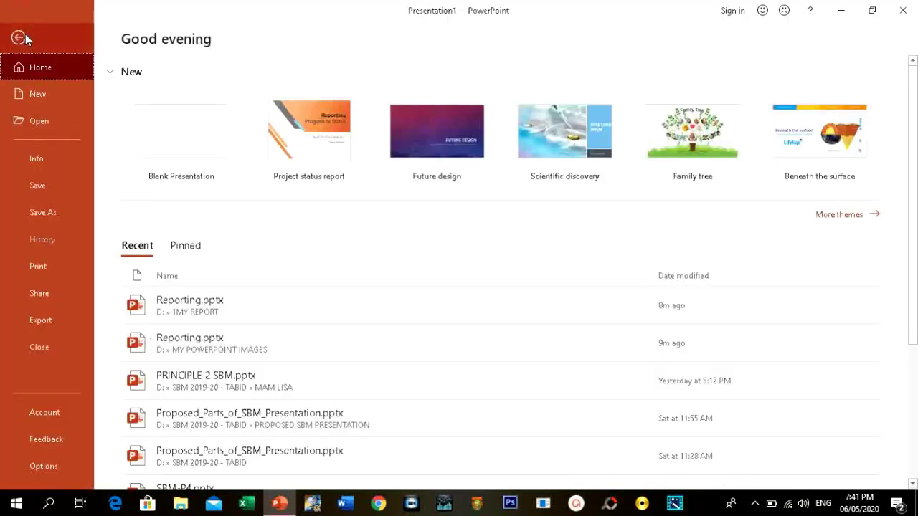
click(44, 212)
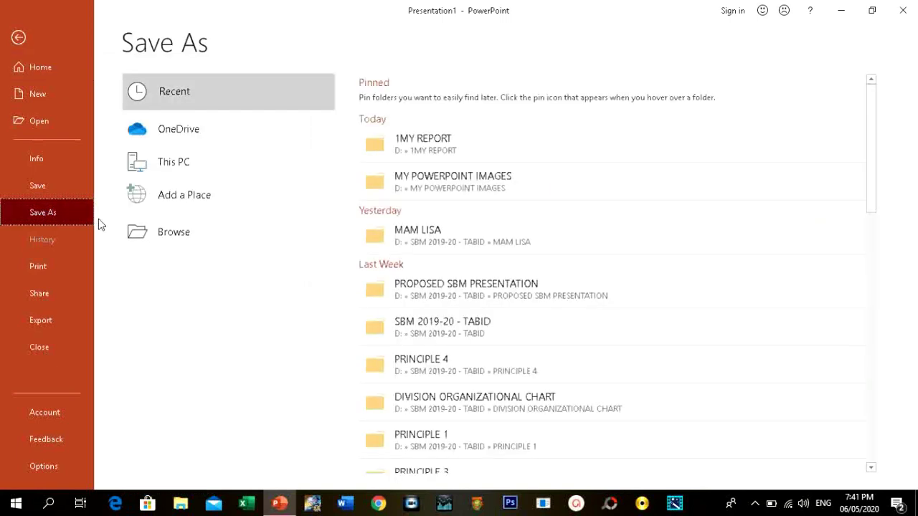
click(414, 157)
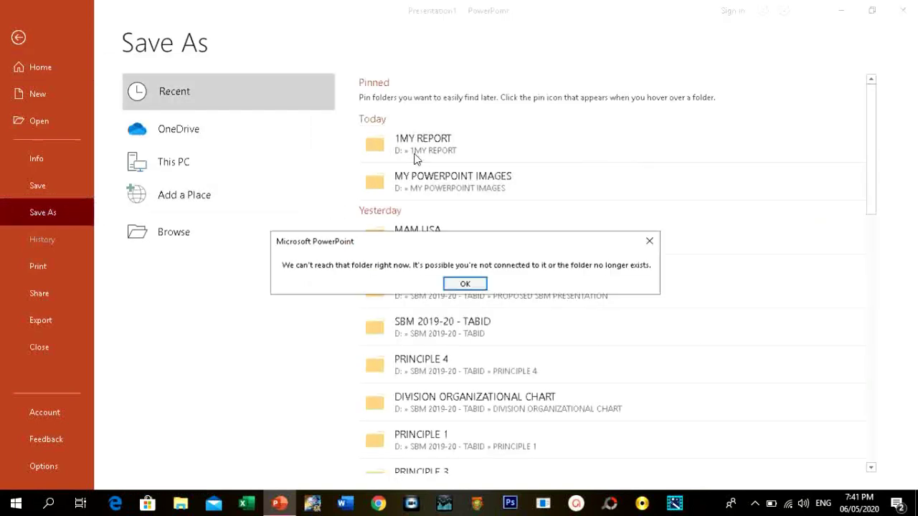
click(465, 285)
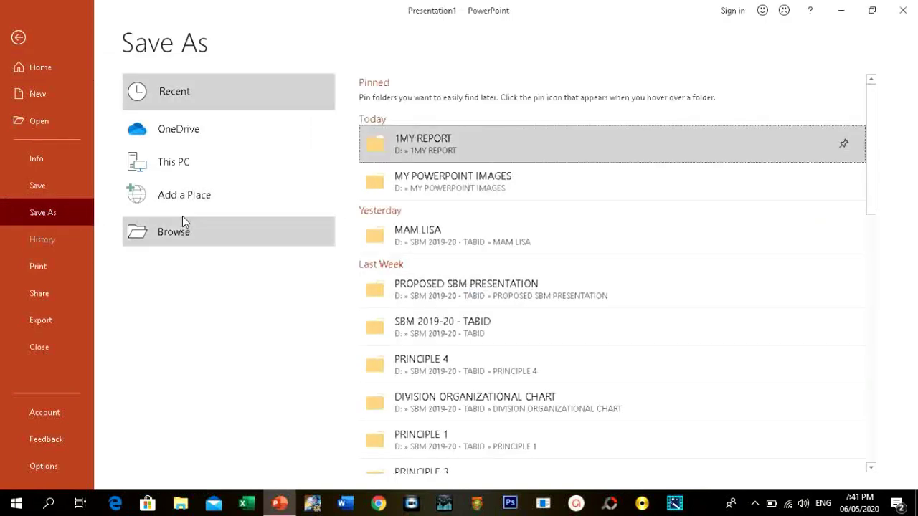
Step: Browse This PC for a save location, checking the OS (C:) and DATA FILES (D:) drives
click(170, 150)
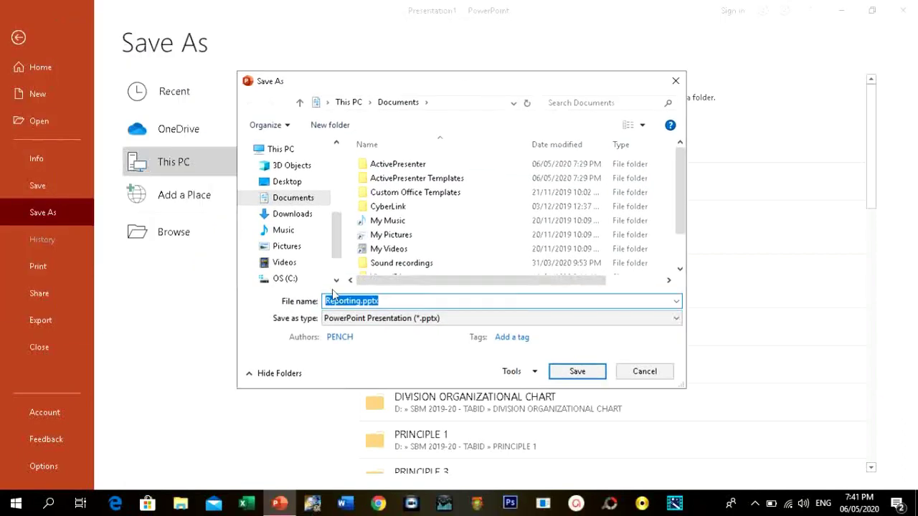
click(337, 280)
click(305, 260)
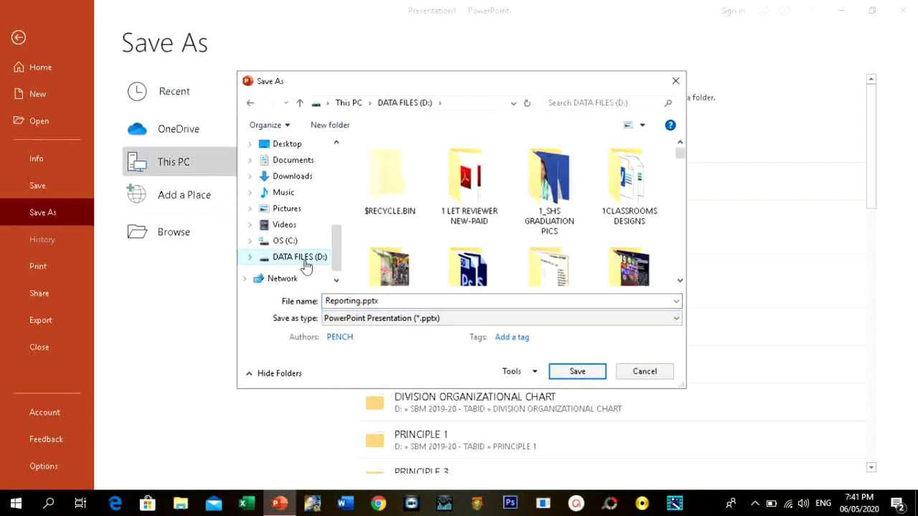
click(291, 240)
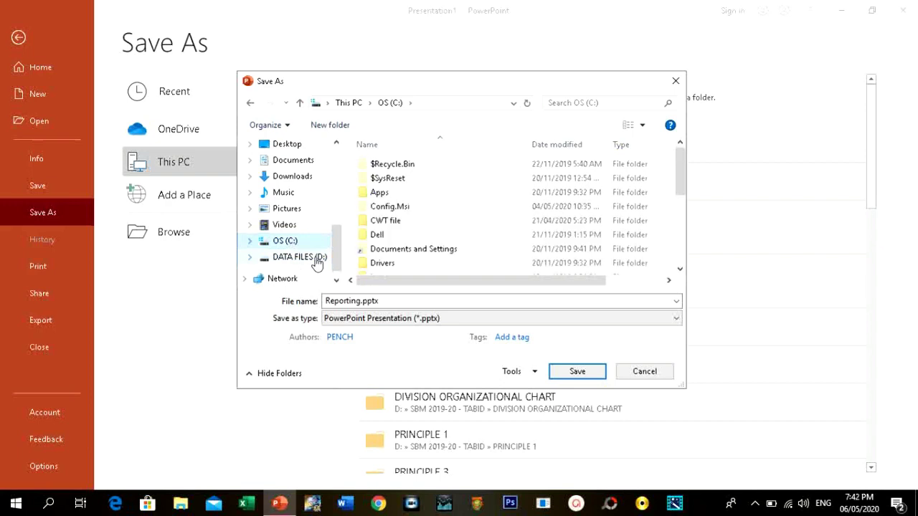
click(317, 262)
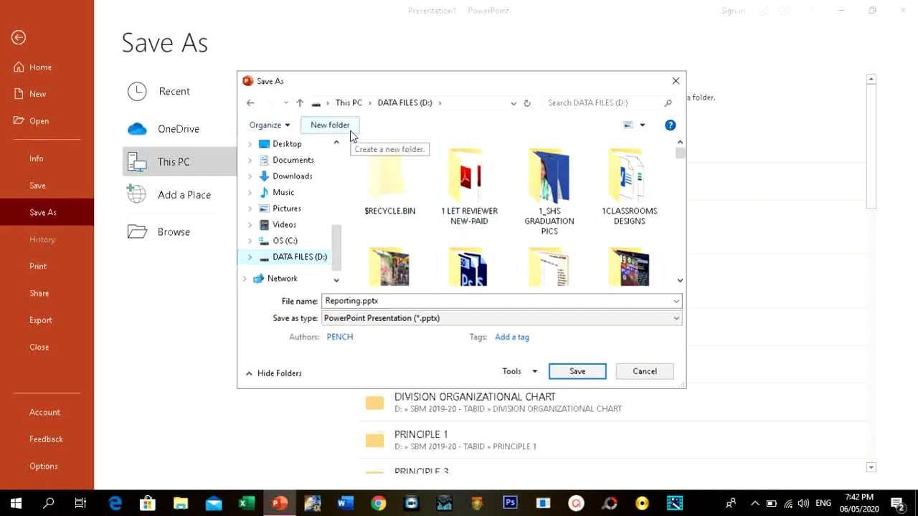
scroll(338, 270, down, 1)
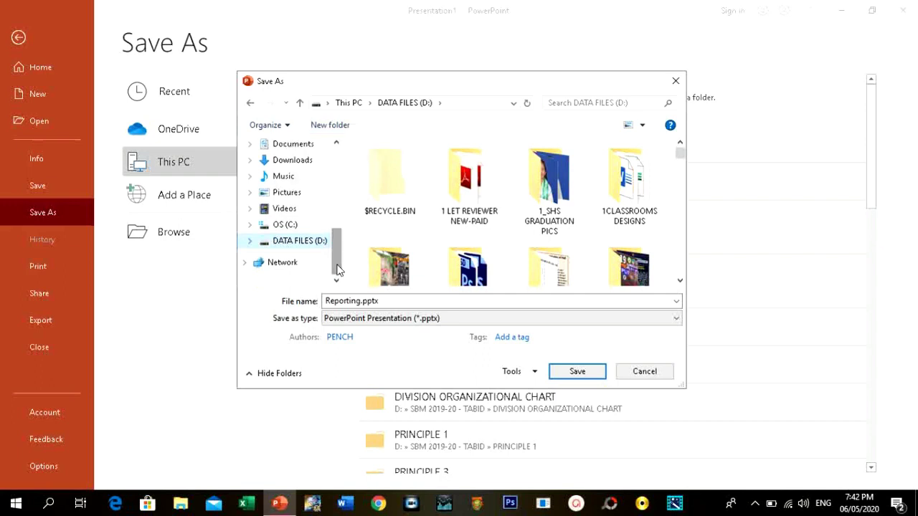
click(279, 229)
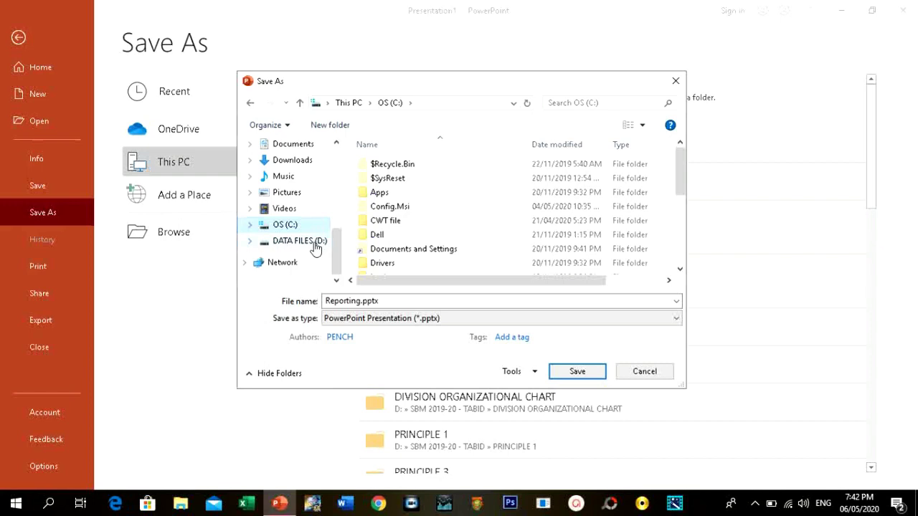
click(314, 245)
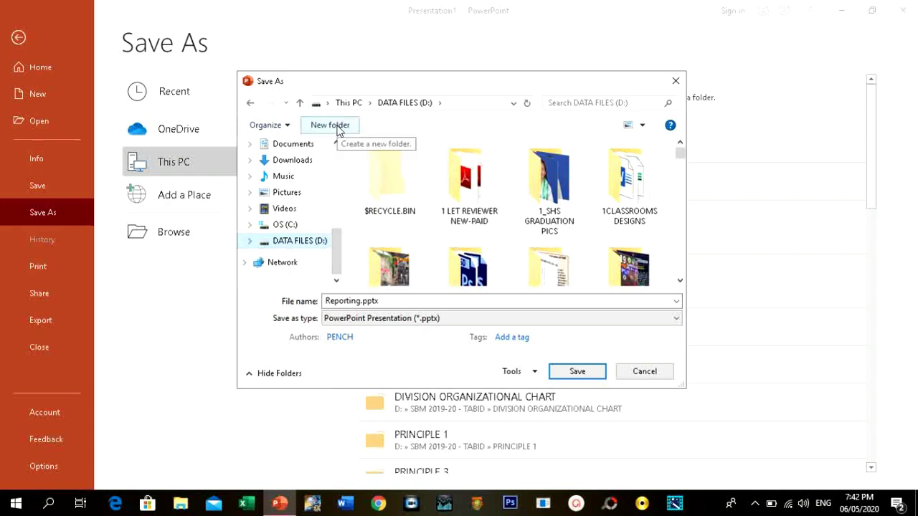
Step: Create a 1MYREPORT folder on D: and save Reporting.pptx inside it
click(338, 129)
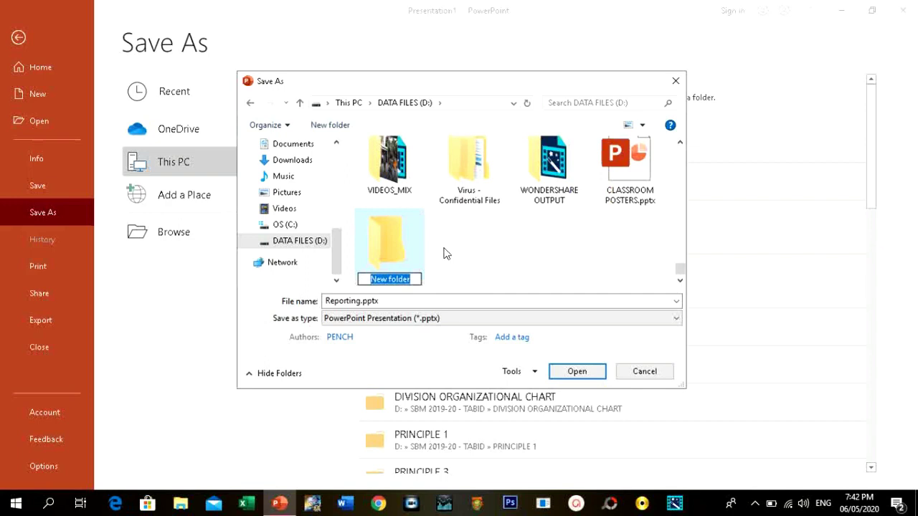
text(1)
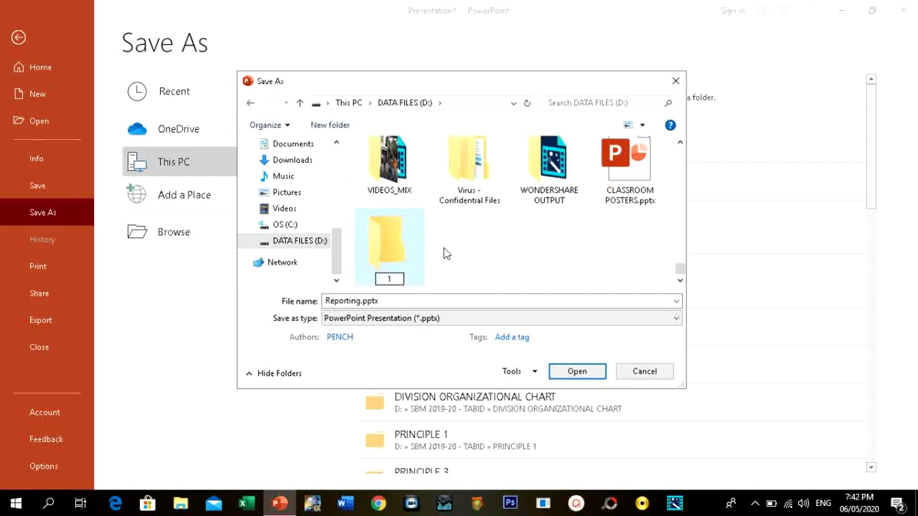
text(MYREPORT)
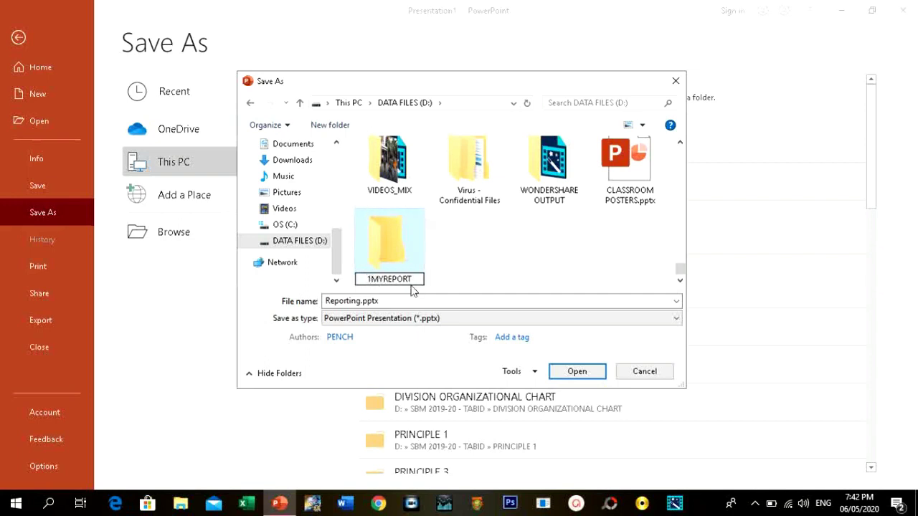
click(586, 373)
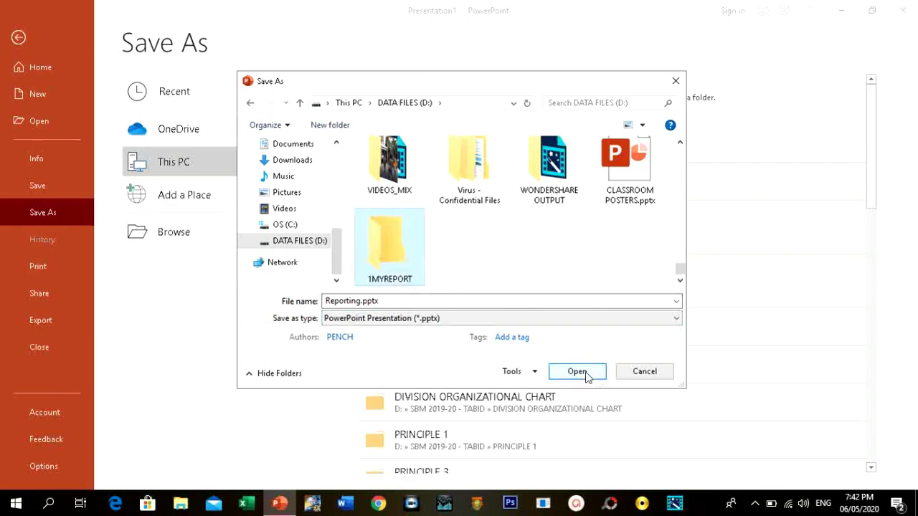
click(575, 372)
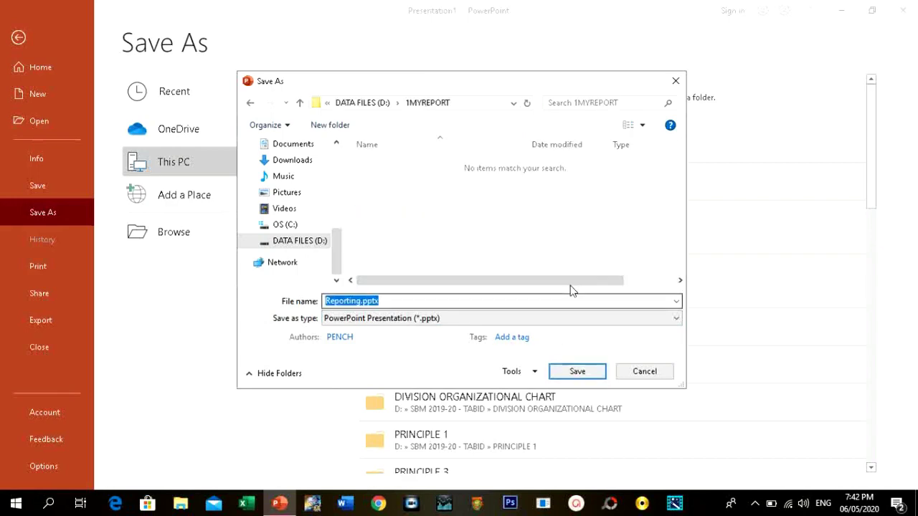
click(578, 371)
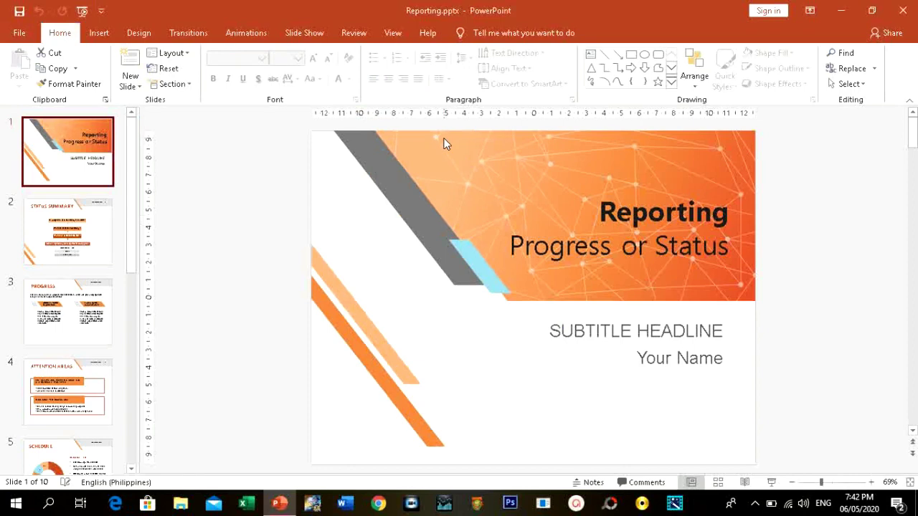
click(180, 504)
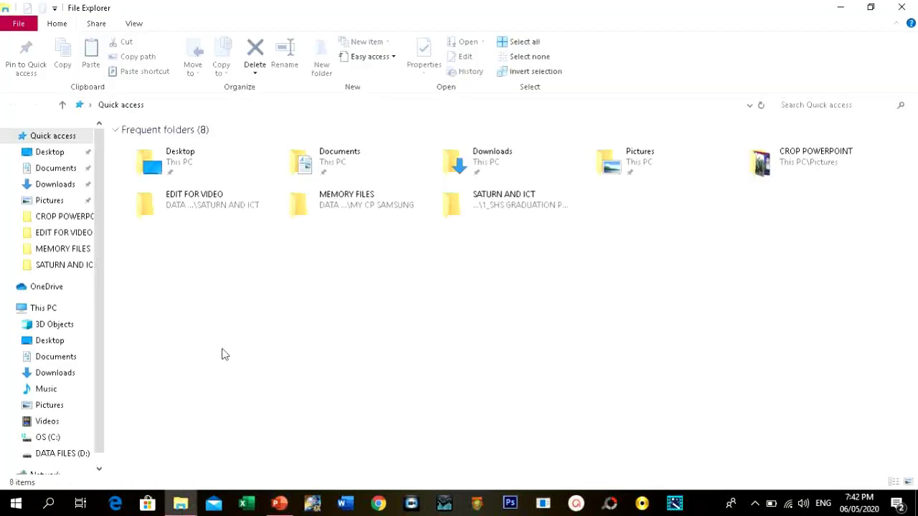
click(64, 453)
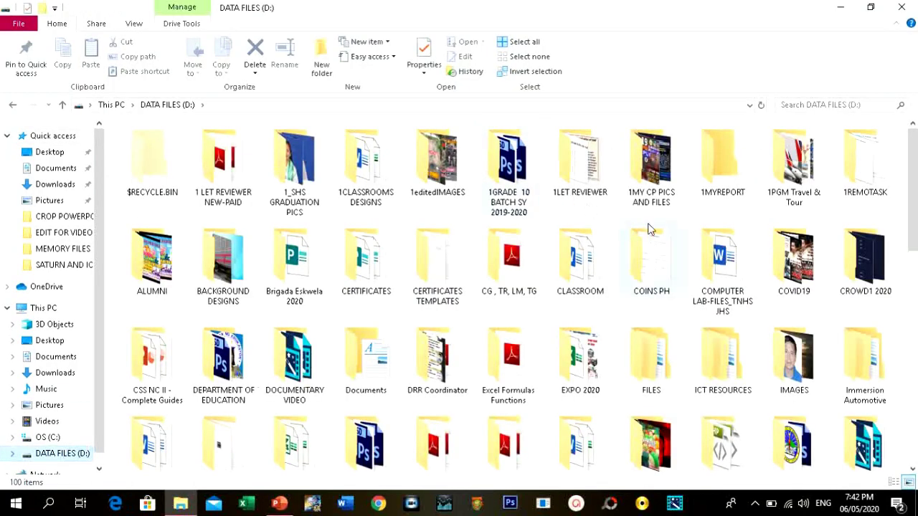
click(718, 195)
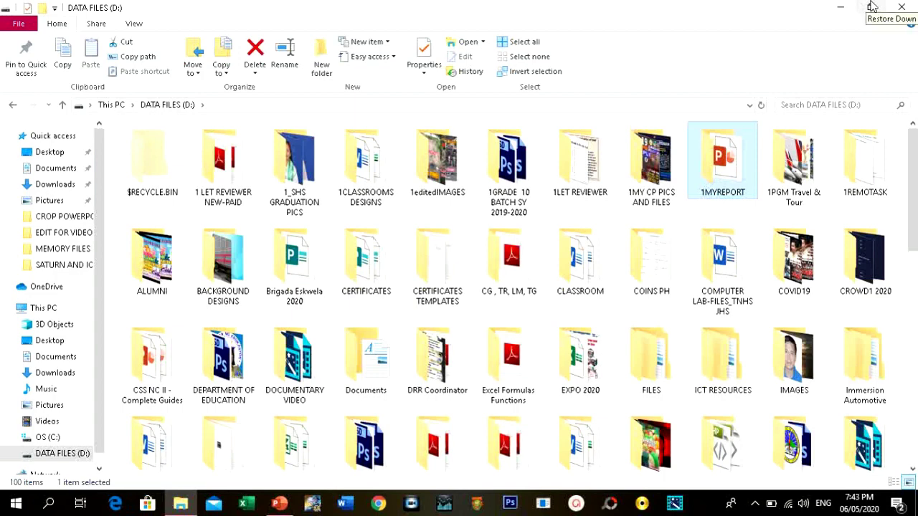
click(902, 8)
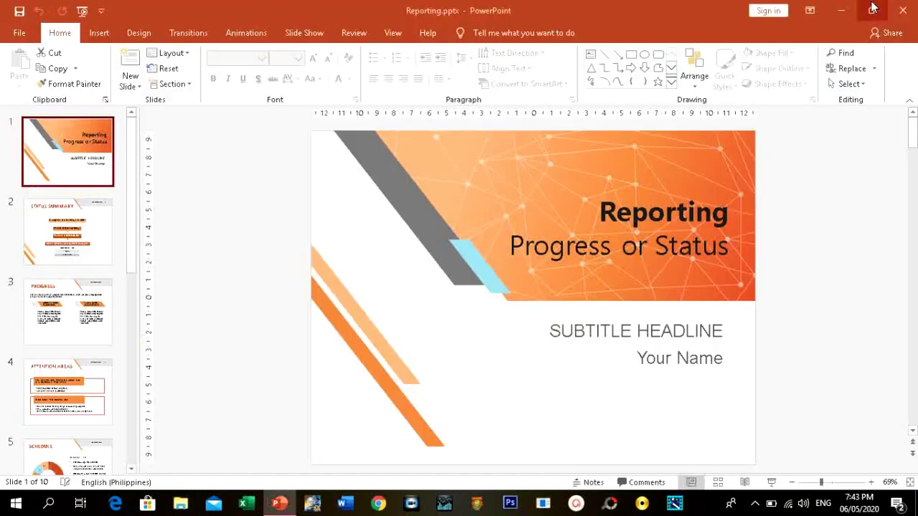
Step: Select and deselect the title text box, then move to the PROGRESS slide
click(468, 238)
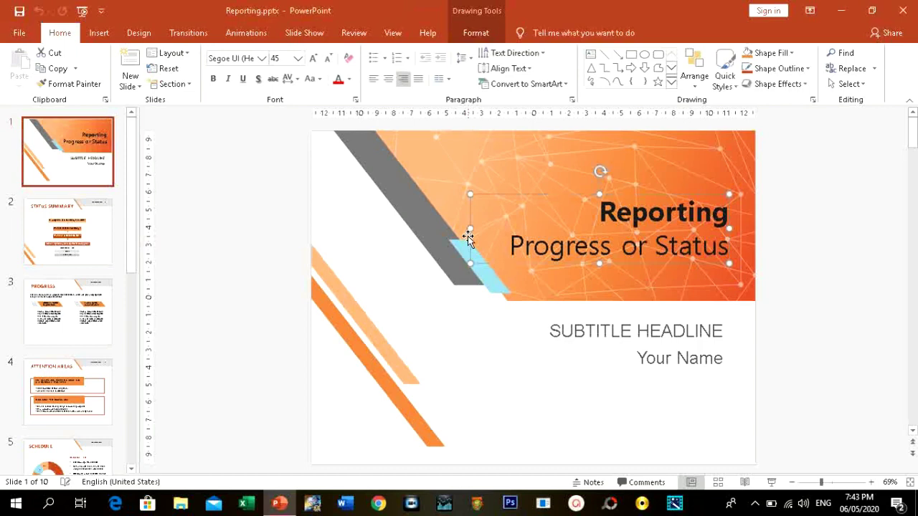
click(425, 307)
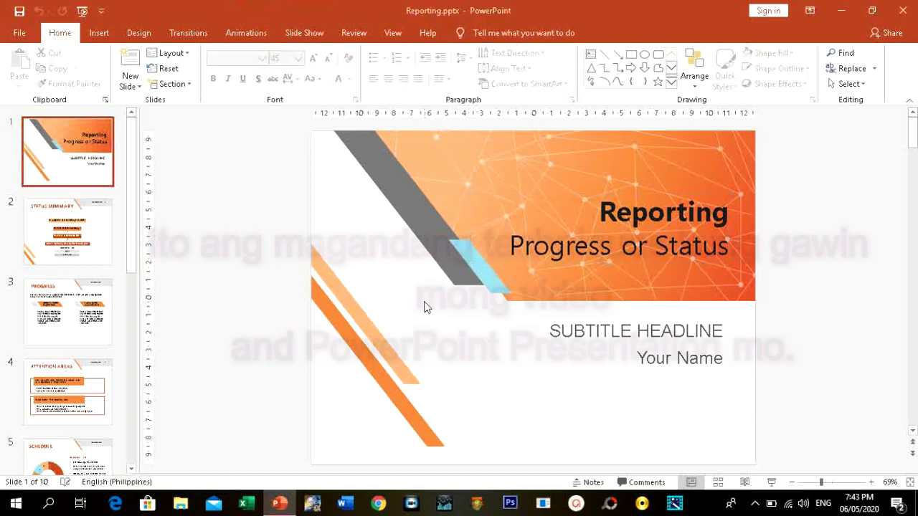
click(133, 252)
click(107, 253)
click(84, 300)
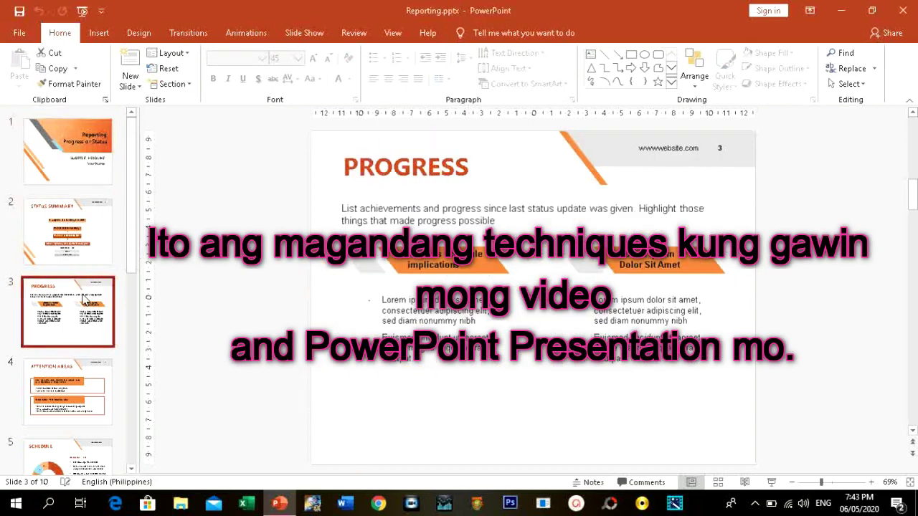
scroll(133, 243, down, 2)
scroll(133, 240, up, 2)
Step: Look over the title, STATUS SUMMARY and PROGRESS slides, then open the File page
click(53, 169)
click(71, 229)
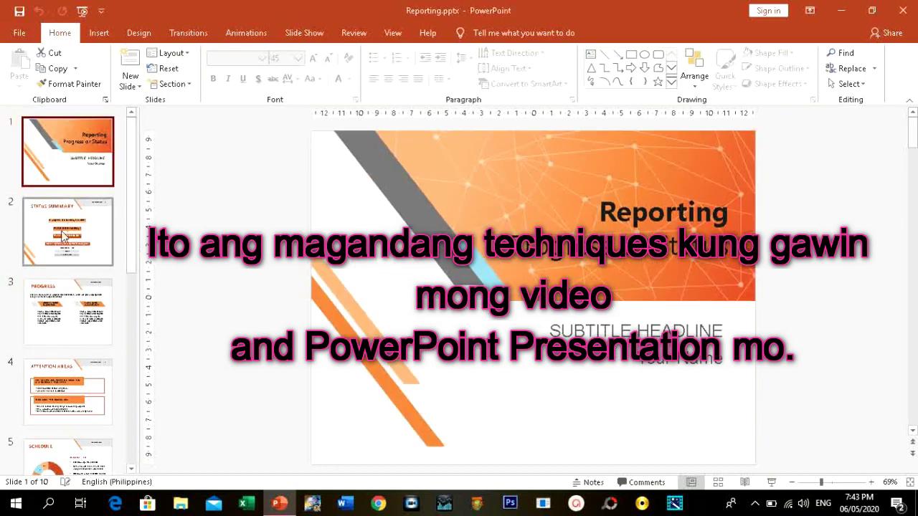
click(84, 304)
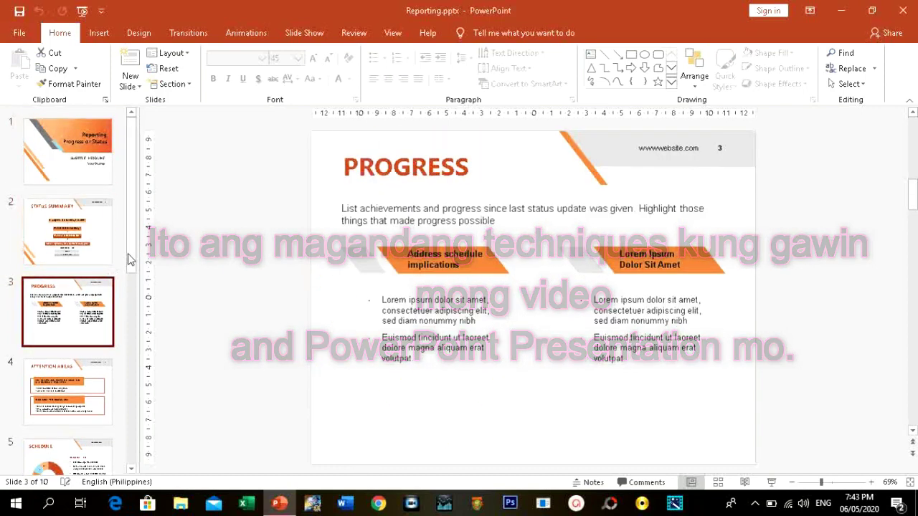
scroll(131, 290, down, 2)
scroll(132, 291, up, 2)
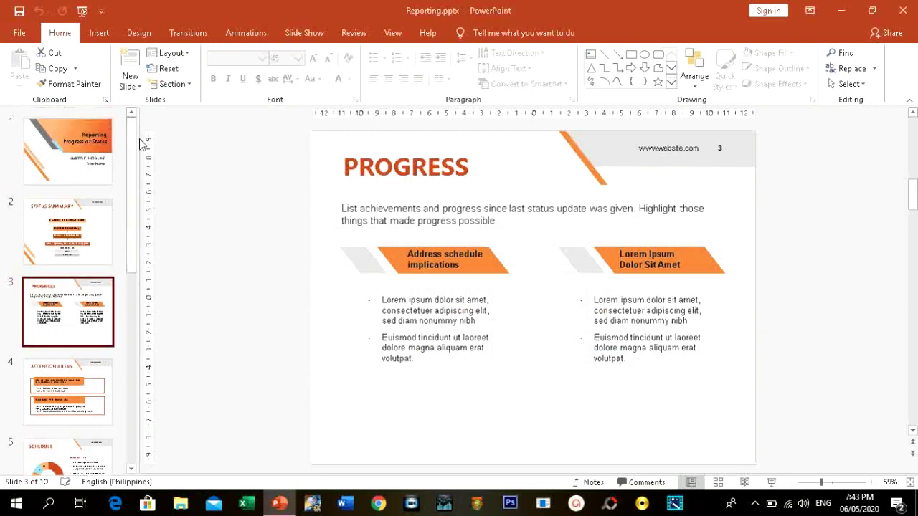
click(29, 36)
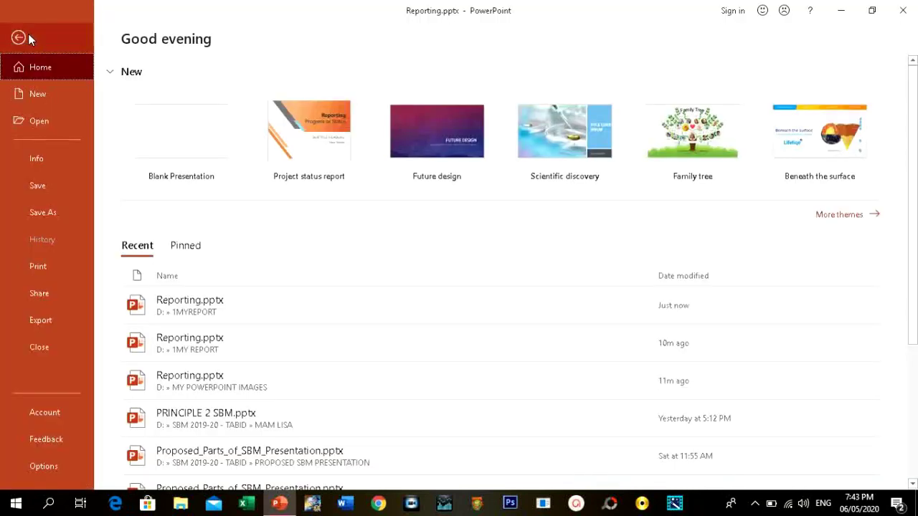
Step: Start Save As into the 1MYREPORT folder and list the available file formats
click(31, 215)
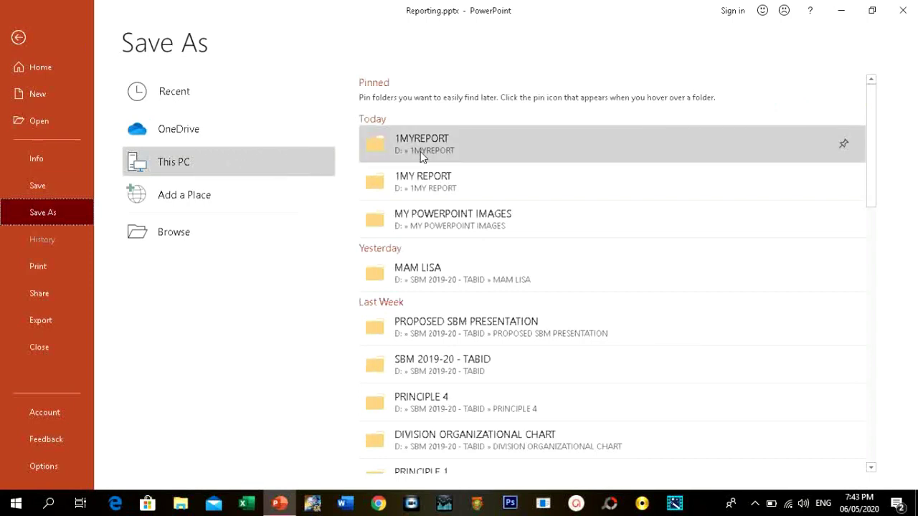
click(456, 141)
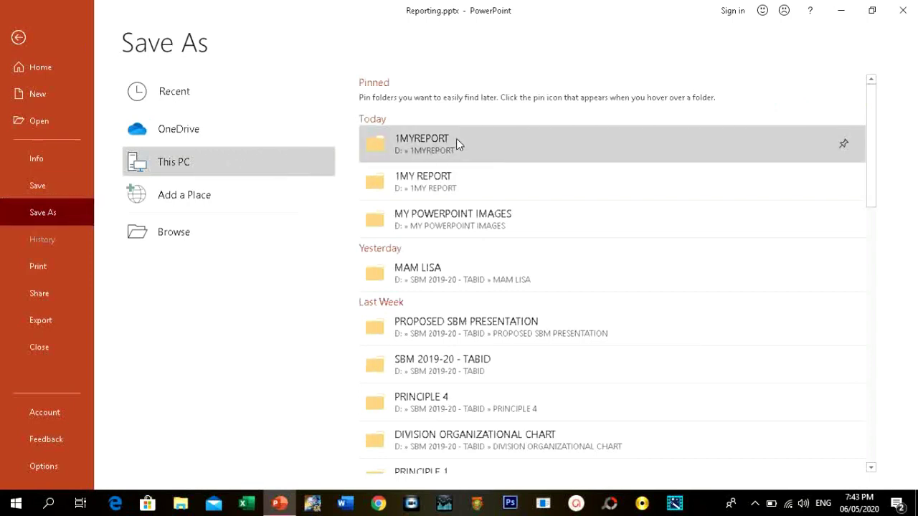
click(470, 322)
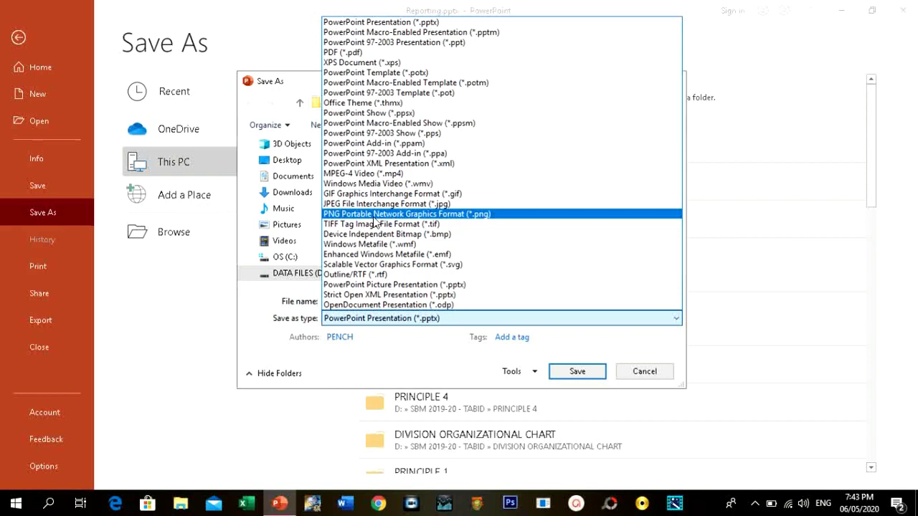
Step: Save the presentation as PNG Portable Network Graphics, exporting all slides
click(373, 214)
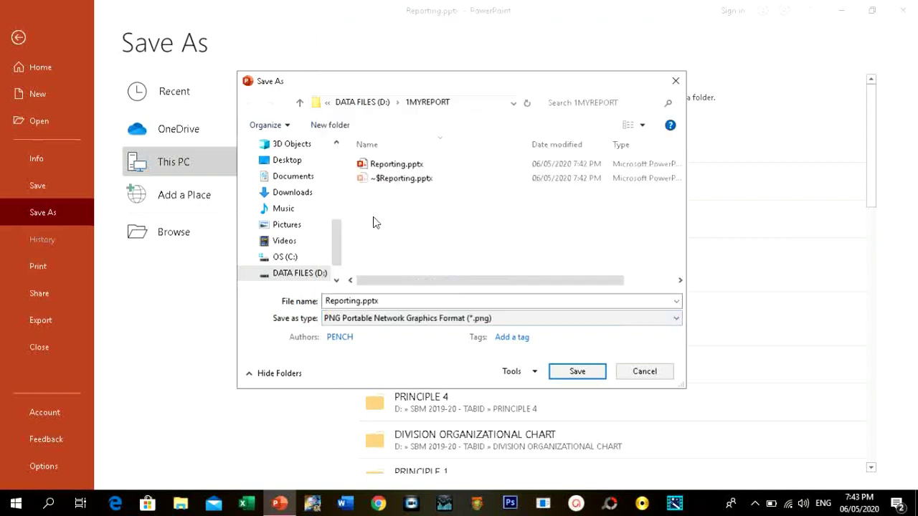
click(573, 375)
mouse_move(426, 243)
mouse_down()
mouse_move(351, 94)
mouse_move(627, 200)
mouse_up()
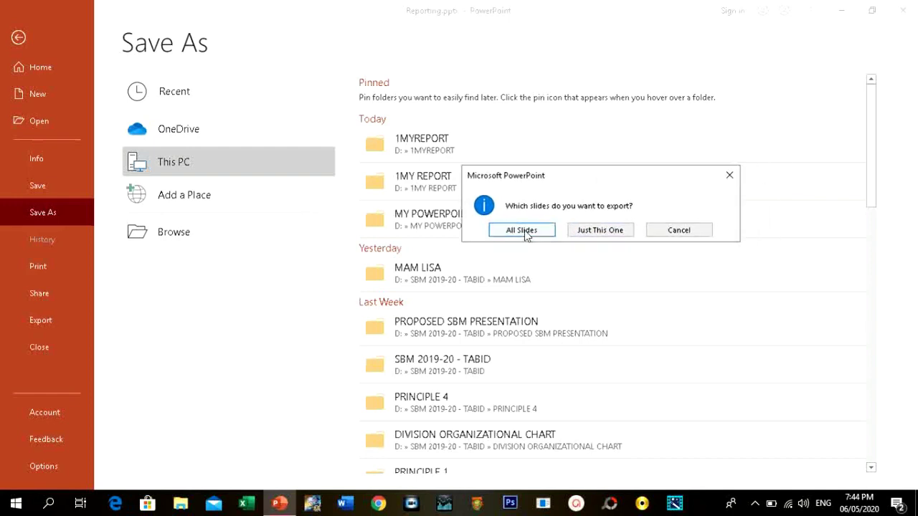
click(523, 231)
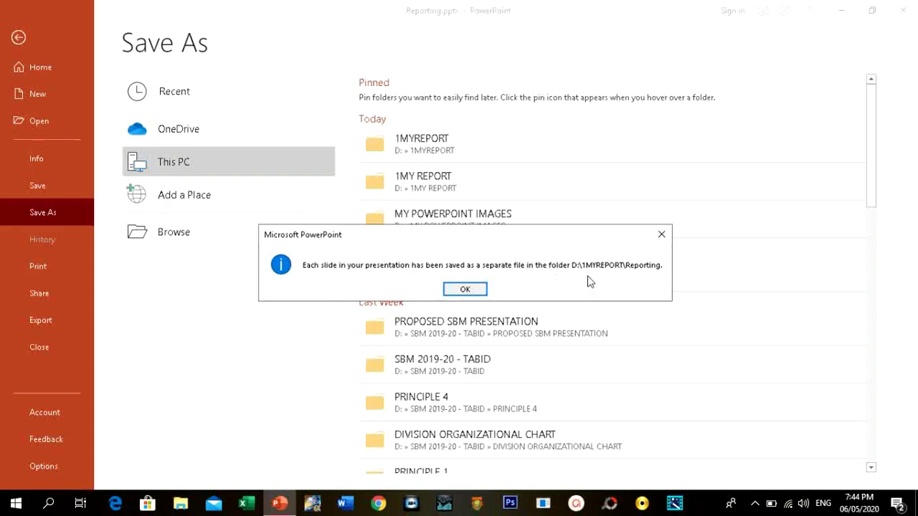
Step: Dismiss the export confirmation and open the 1MYREPORT folder on DATA FILES (D:)
click(468, 290)
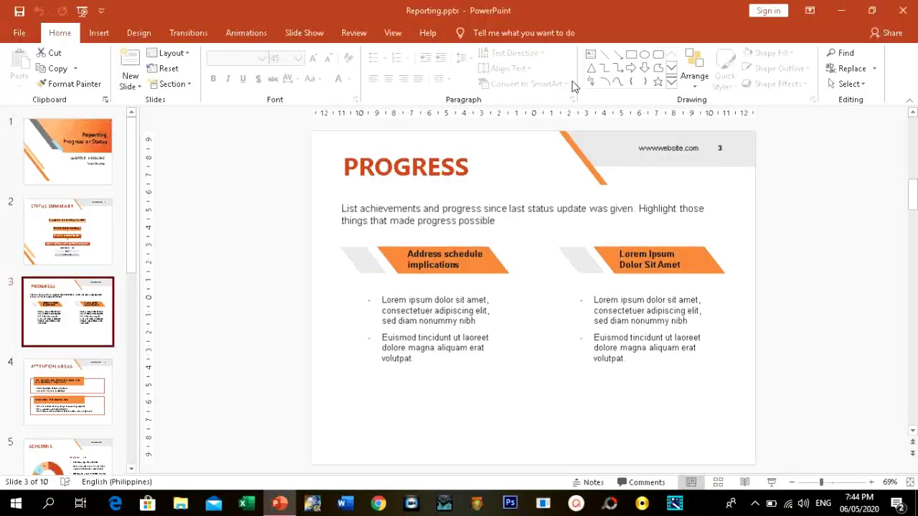
click(841, 10)
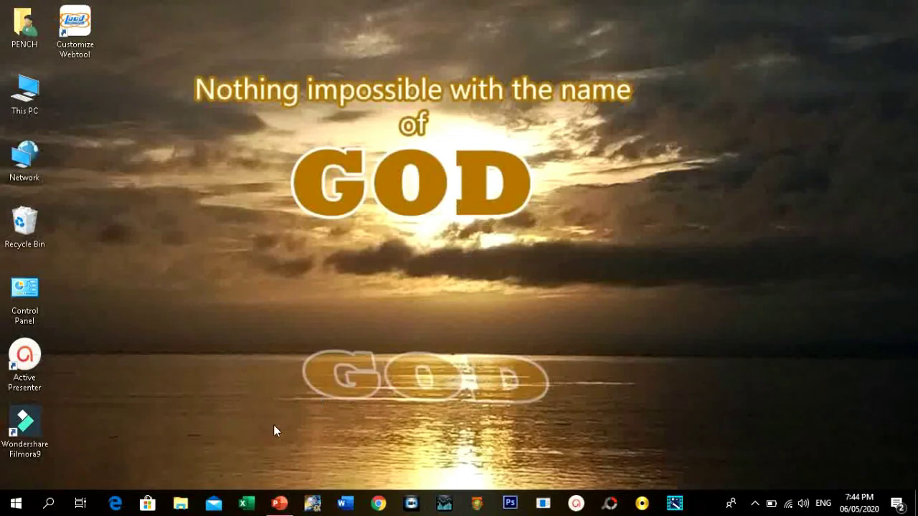
double_click(25, 89)
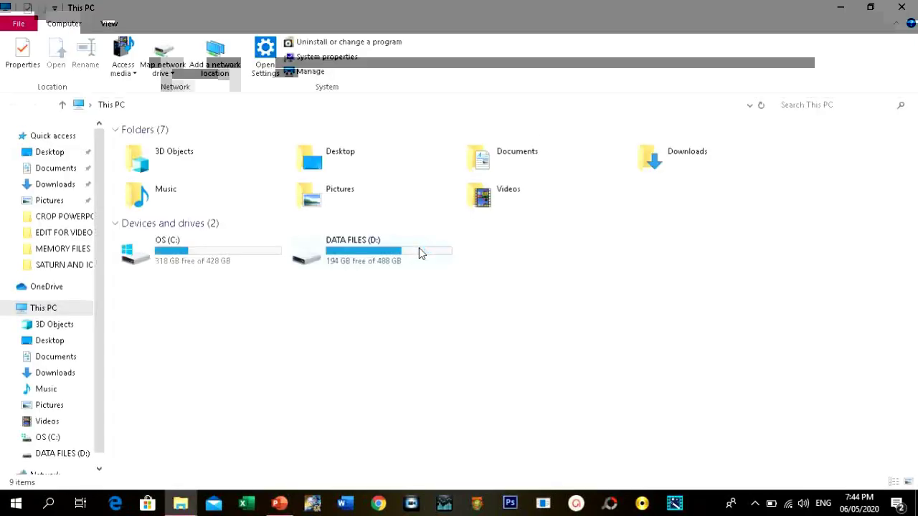
double_click(365, 256)
click(649, 207)
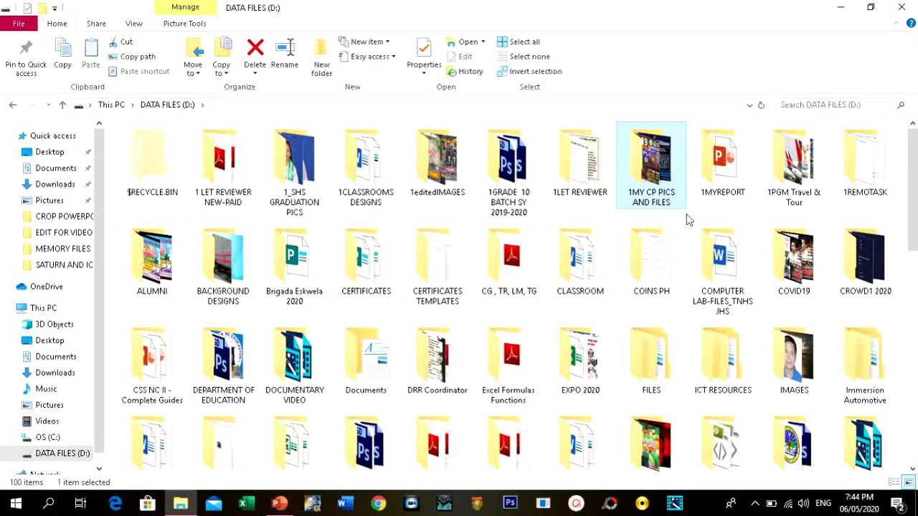
double_click(725, 187)
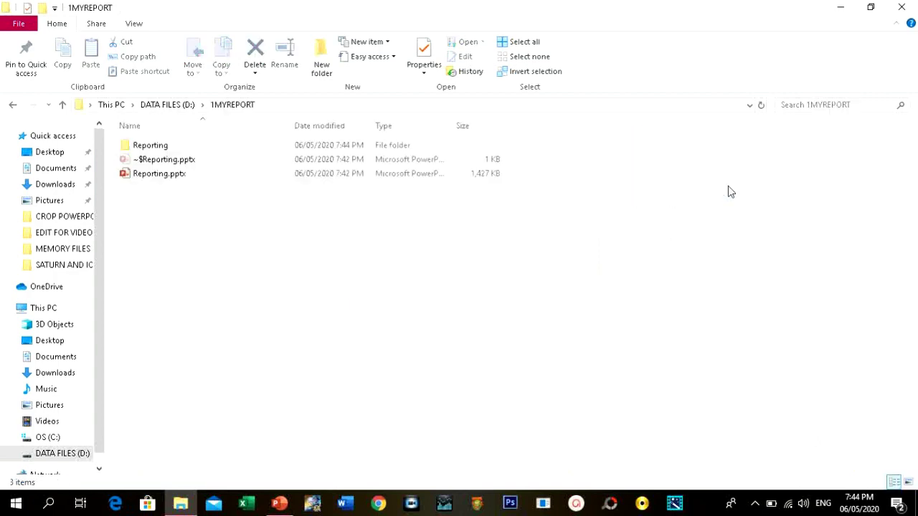
Step: Open the Reporting folder and view Slide1.PNG in Photos
click(179, 147)
double_click(179, 148)
double_click(163, 164)
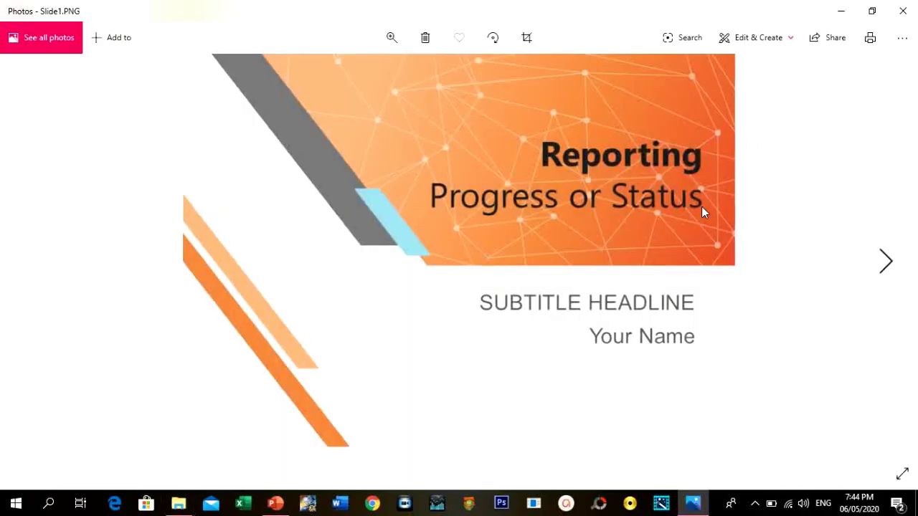
Step: Page back and forth through the ten slide images in Photos, then close the viewer
scroll(703, 210, down, 1)
scroll(703, 212, down, 1)
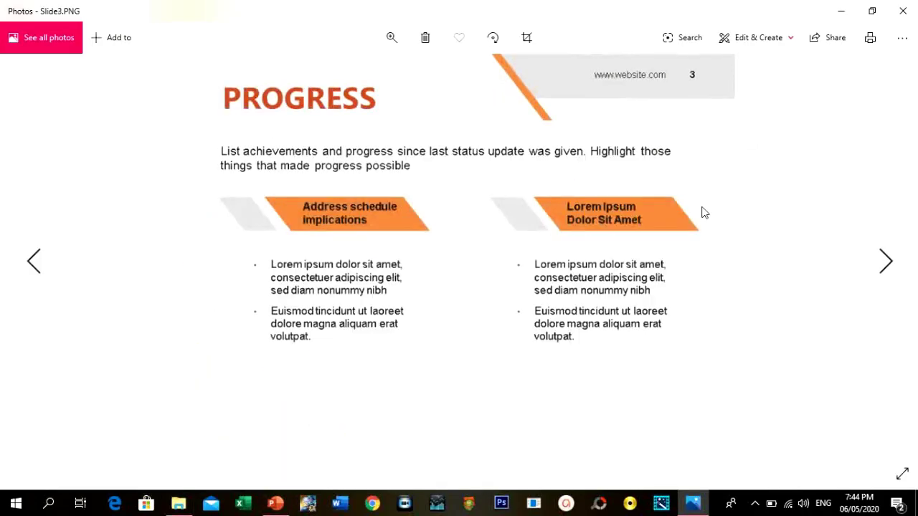
scroll(703, 213, down, 1)
scroll(702, 212, down, 1)
scroll(703, 212, down, 1)
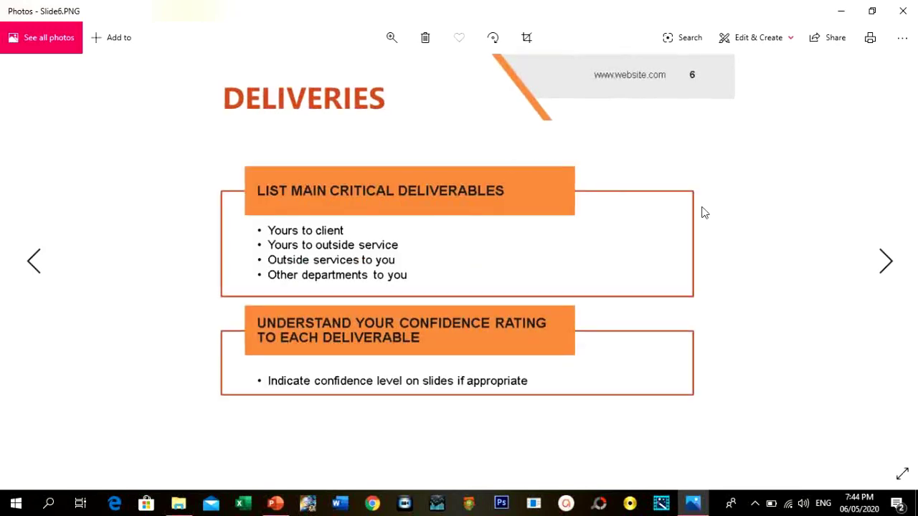
scroll(702, 213, down, 1)
scroll(703, 212, up, 1)
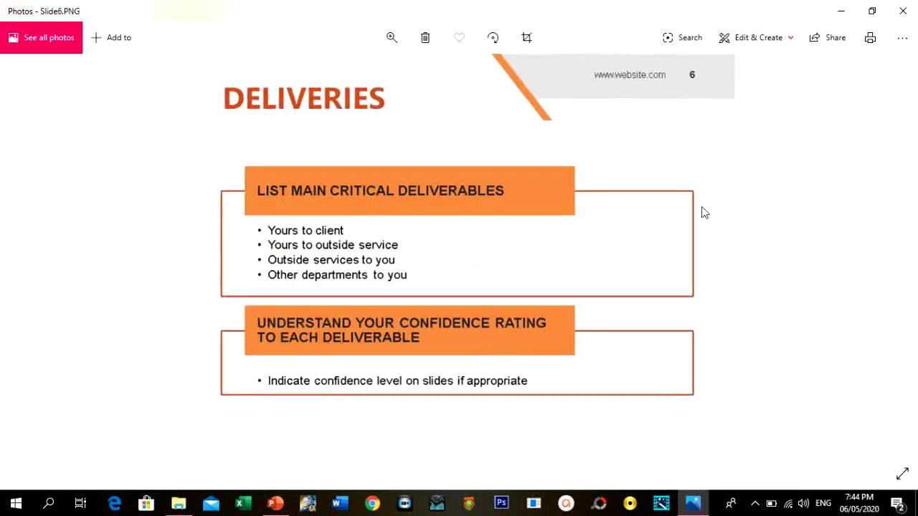
scroll(703, 212, down, 1)
scroll(703, 212, down, 1)
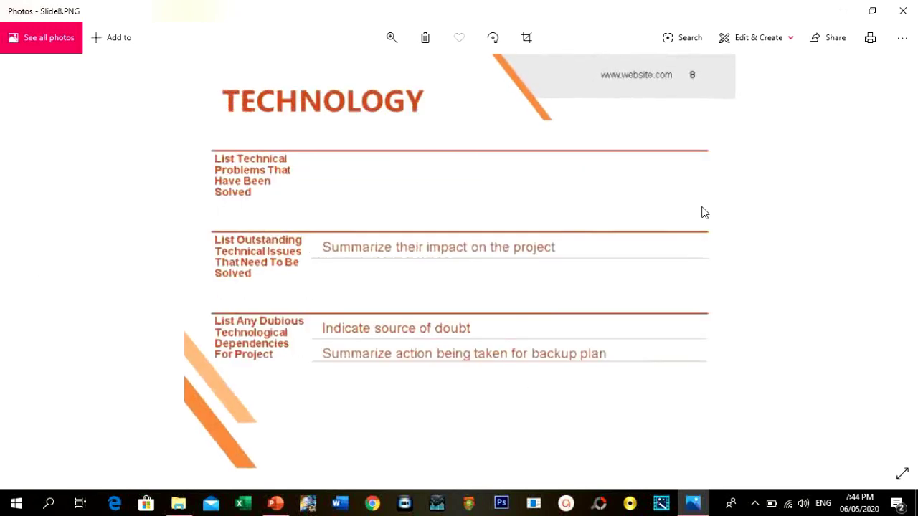
scroll(702, 213, down, 1)
scroll(703, 213, down, 1)
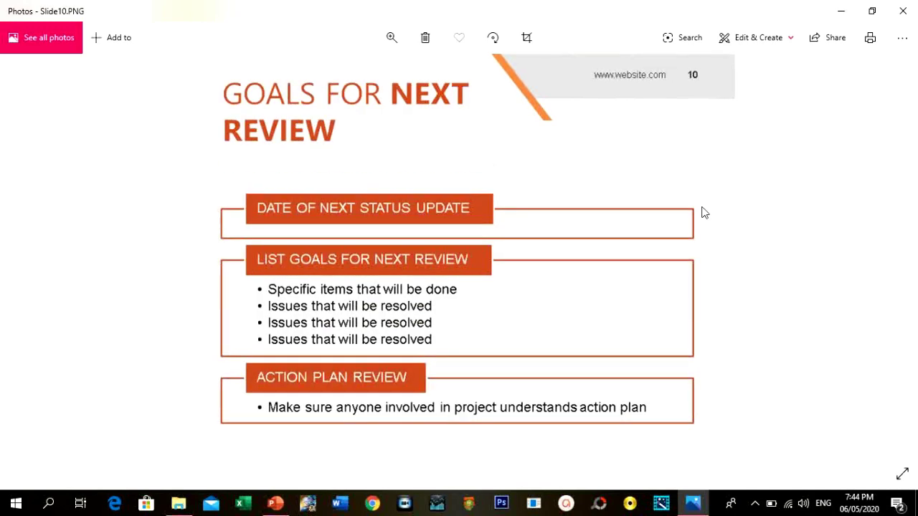
scroll(703, 212, up, 1)
scroll(703, 212, up, 1)
scroll(703, 212, up, 1)
scroll(703, 212, up, 1)
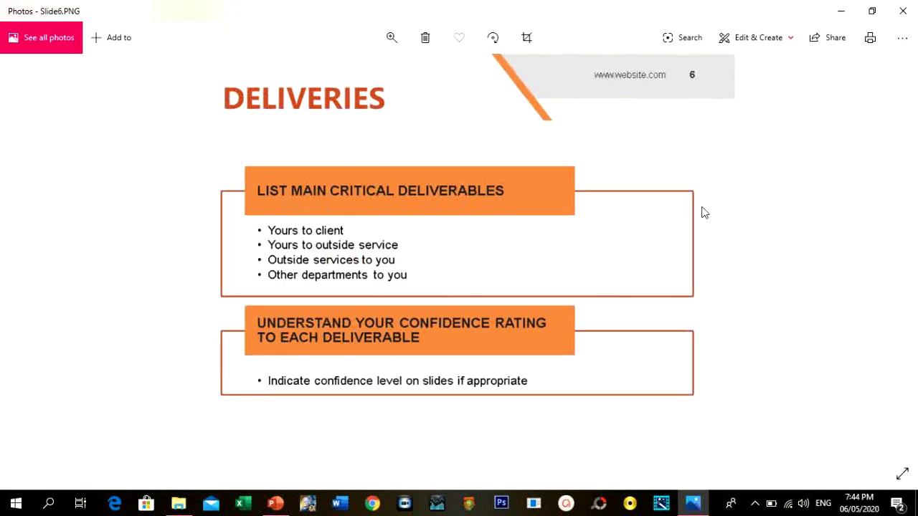
scroll(703, 213, up, 1)
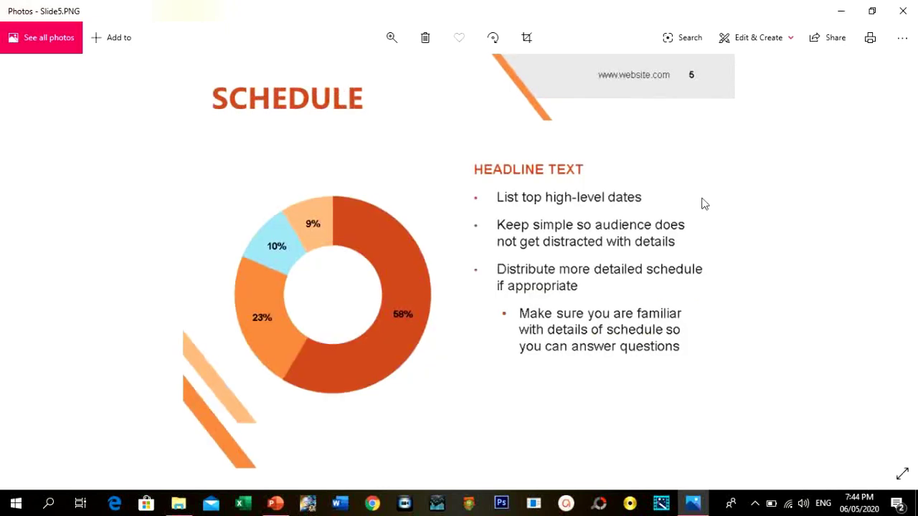
scroll(690, 229, up, 1)
scroll(690, 230, up, 3)
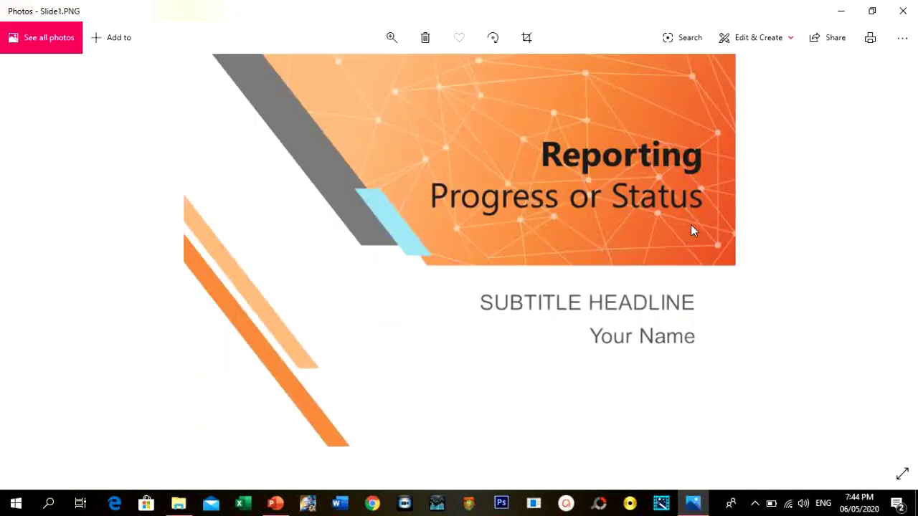
scroll(692, 230, down, 1)
scroll(692, 230, down, 2)
scroll(692, 230, down, 1)
scroll(692, 229, down, 1)
scroll(692, 230, down, 1)
scroll(692, 230, down, 3)
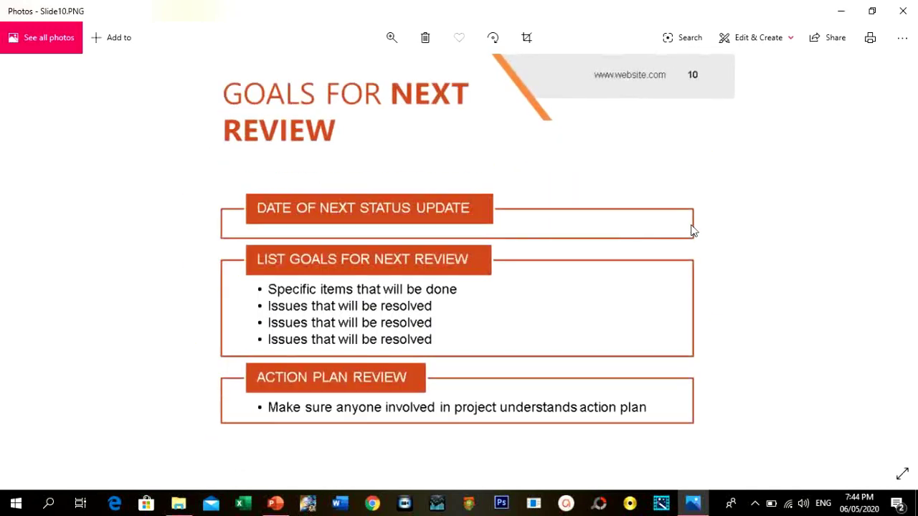
scroll(693, 230, up, 1)
scroll(692, 230, up, 1)
scroll(692, 230, up, 1)
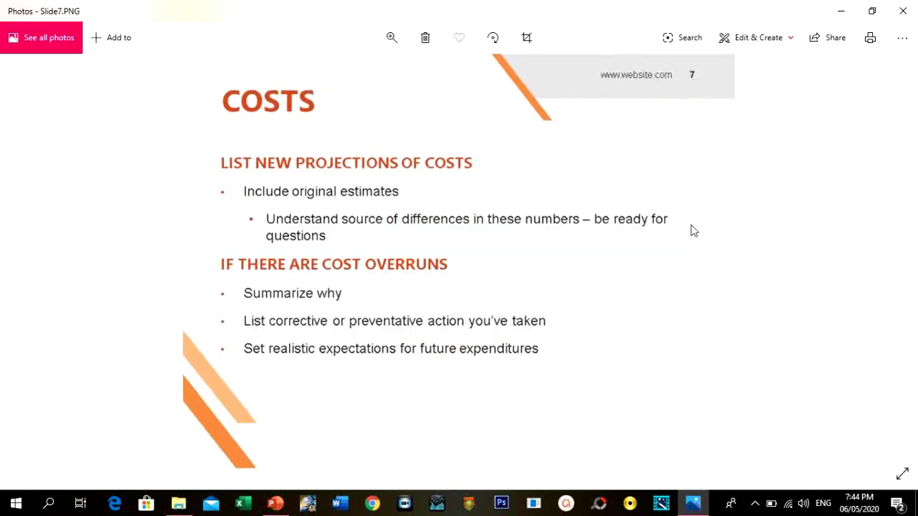
scroll(692, 231, down, 1)
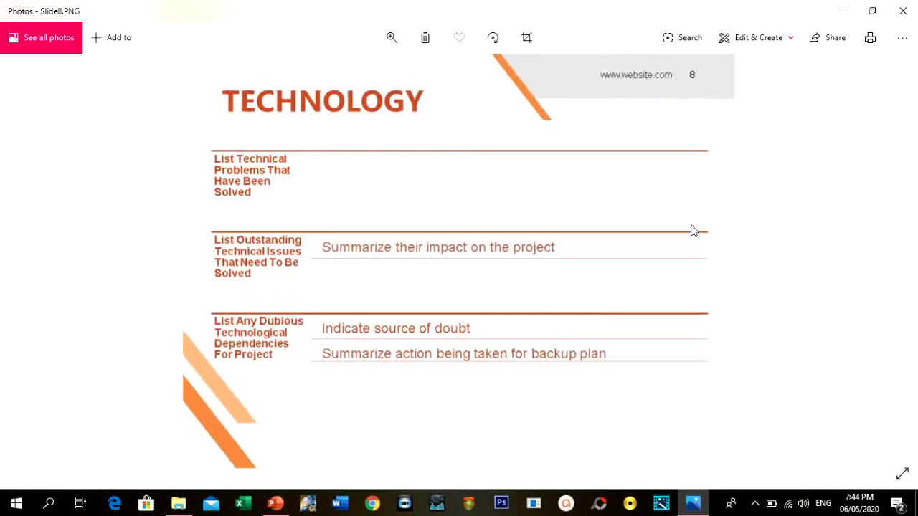
click(903, 11)
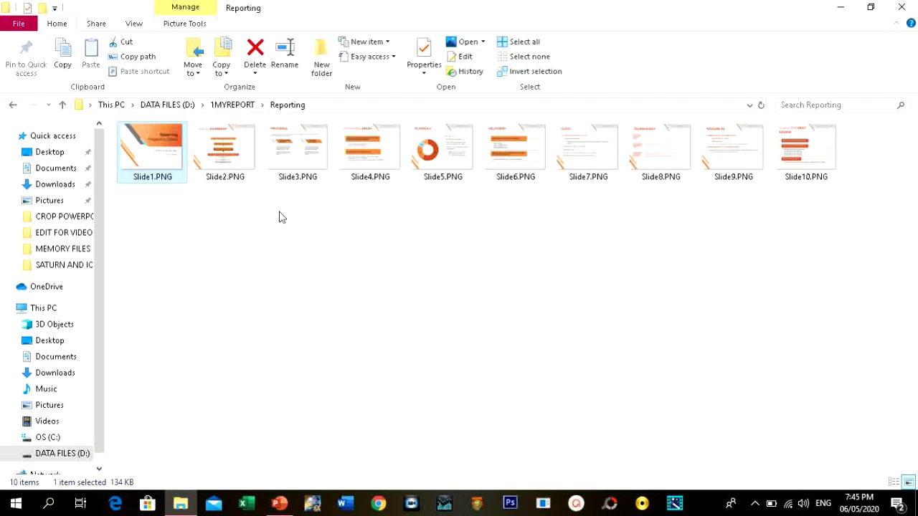
click(756, 504)
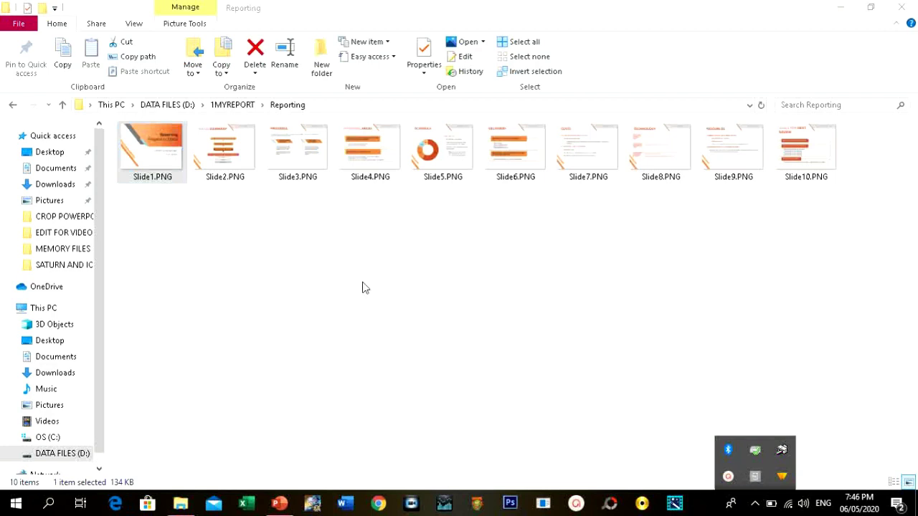
click(701, 306)
key(End)
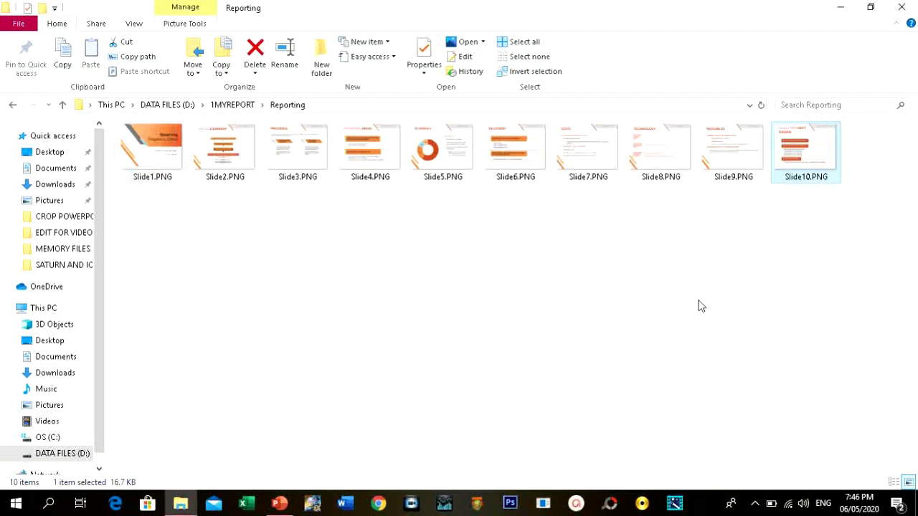